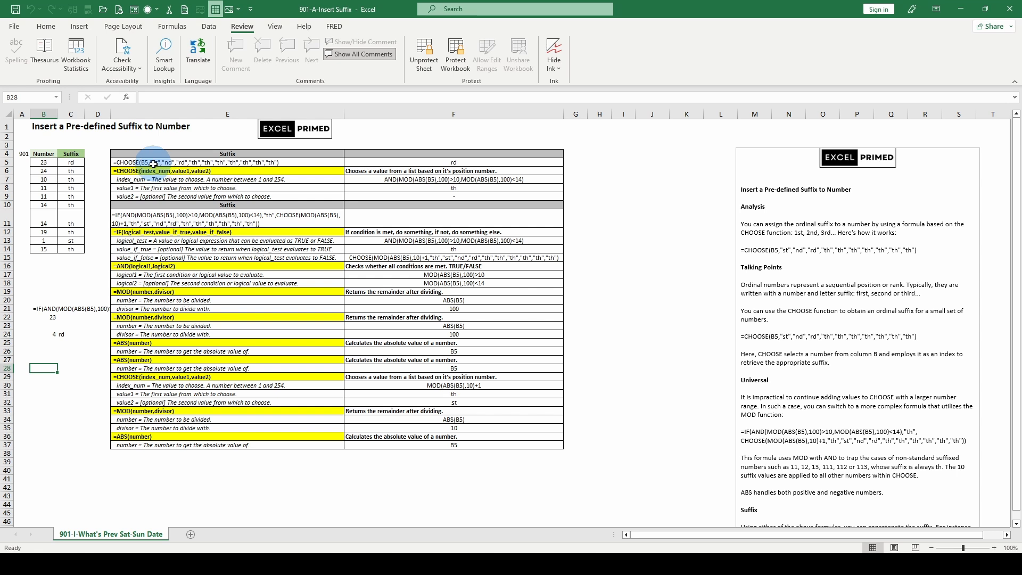
Examine the three IF arguments of the suffix formula in C5, plus the helper formula in B22.
left_click(71, 162)
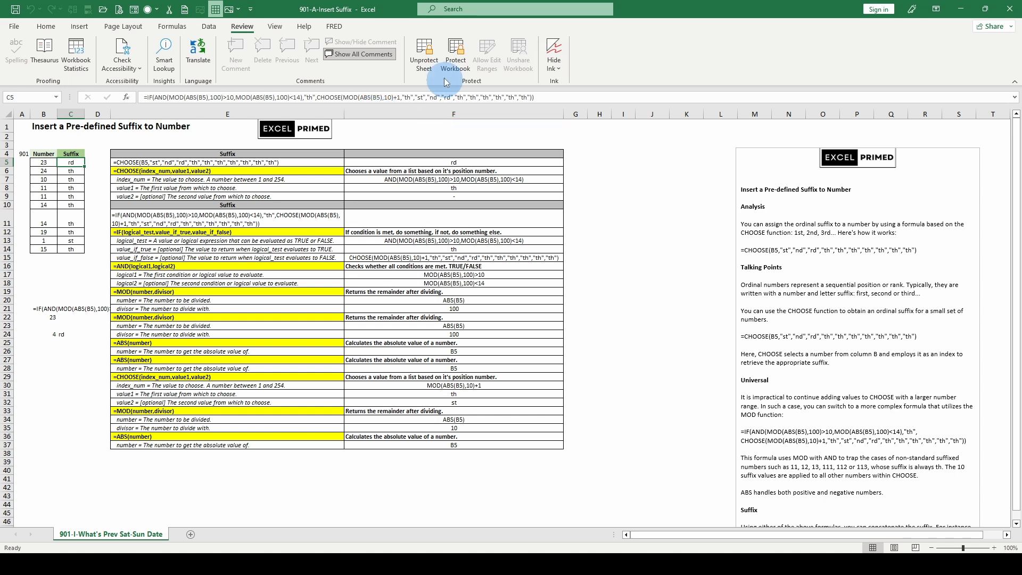
left_click(171, 97)
left_click(172, 115)
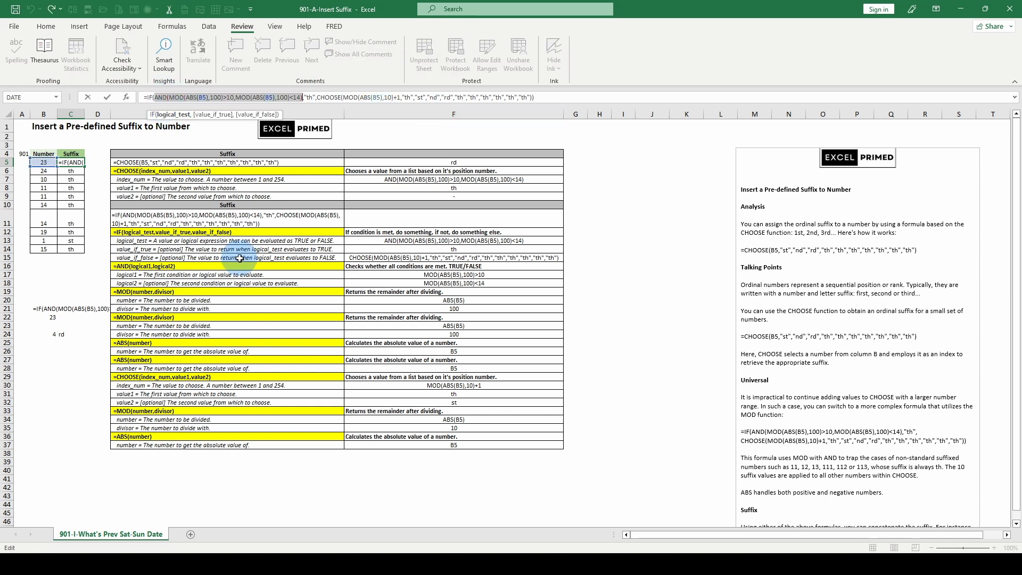
left_click(213, 115)
left_click(249, 115)
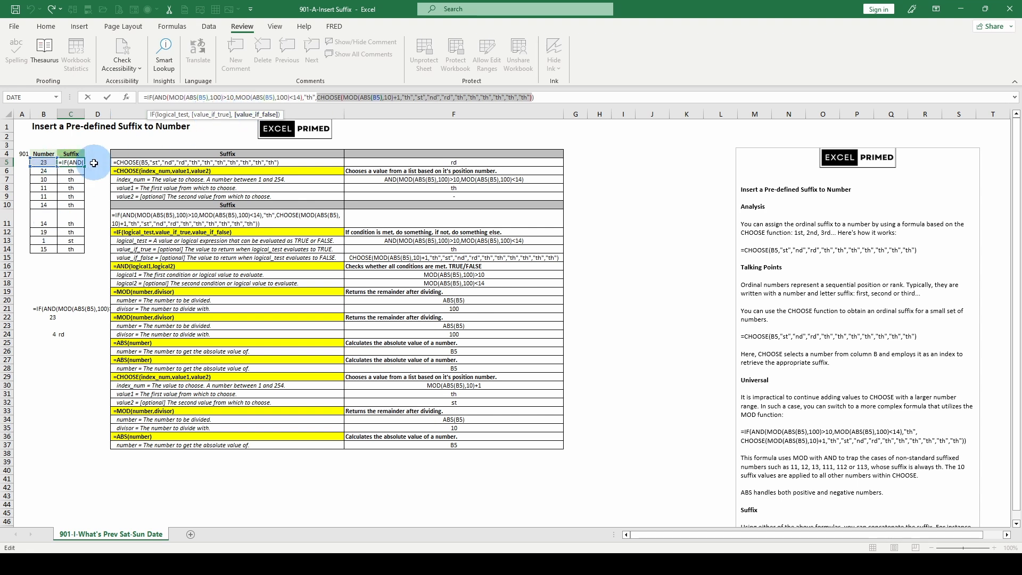
key("Escape")
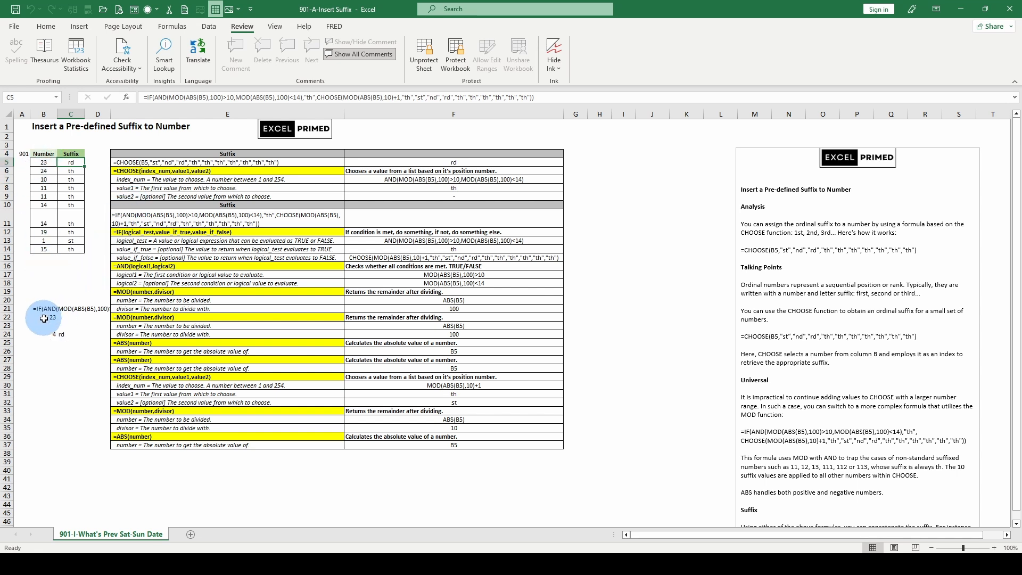
left_click(44, 318)
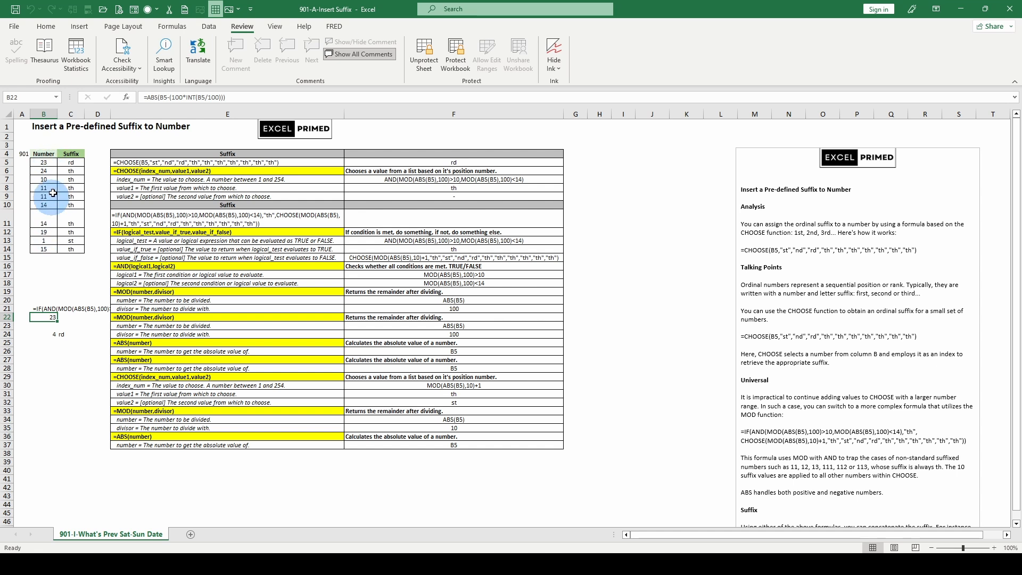
Replace the random-number formula in B5 with the decimal number 23.456.
left_click(42, 163)
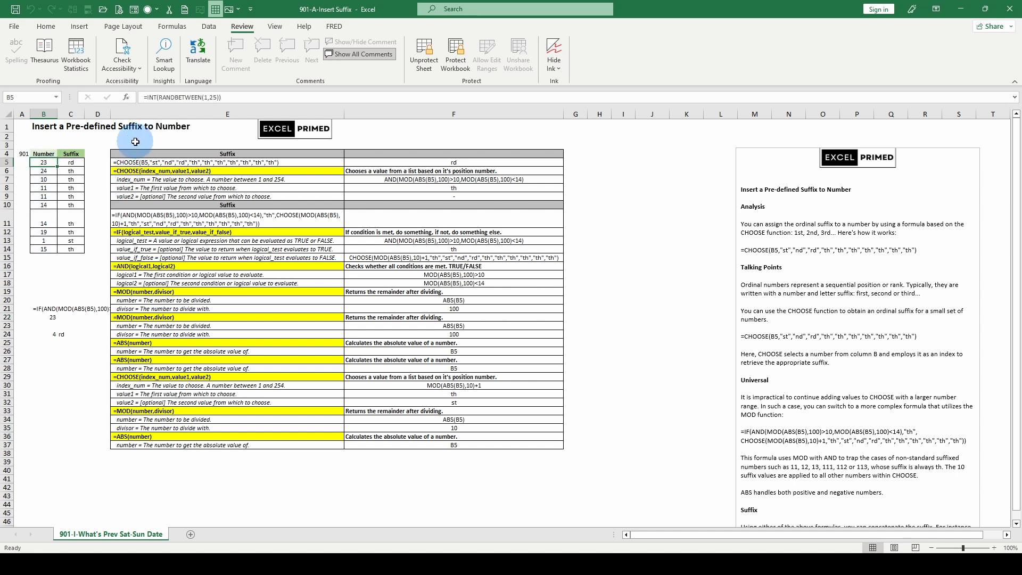
type("23.45")
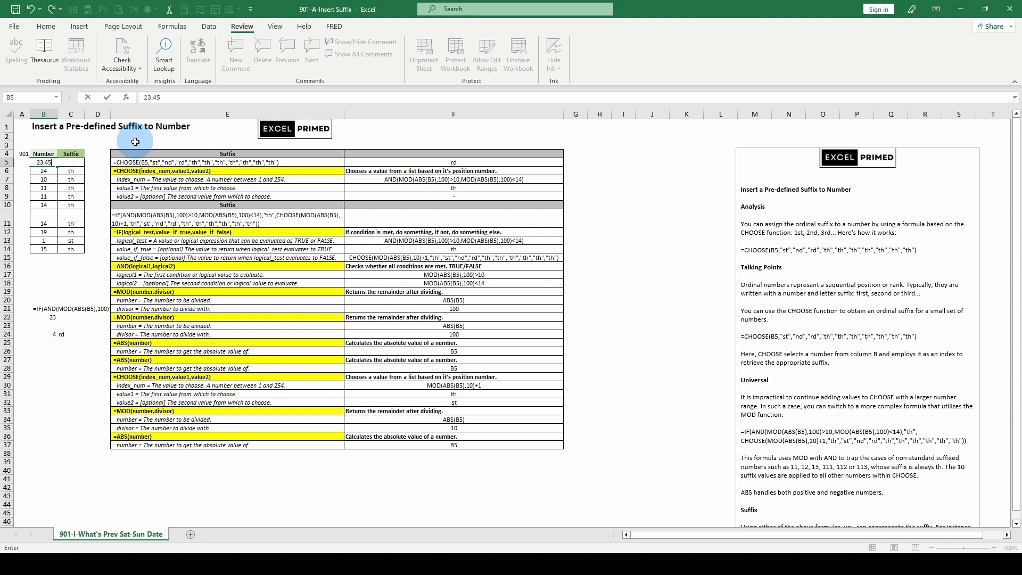
type("6")
key("ctrl+Return")
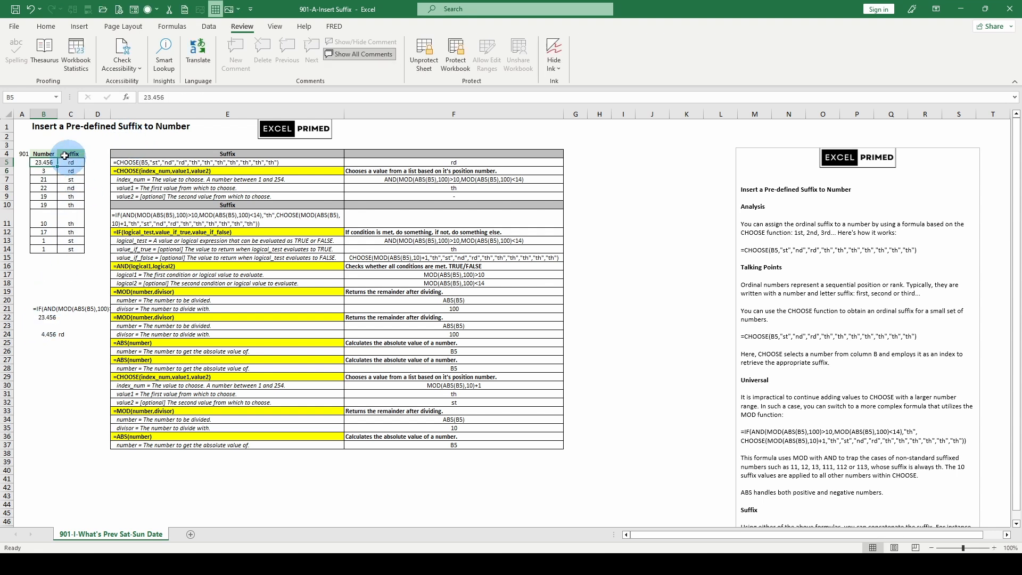
Check the helper formula in B22 against the logical test, value-if-true and value-if-false parts of C5's IF formula.
left_click(48, 317)
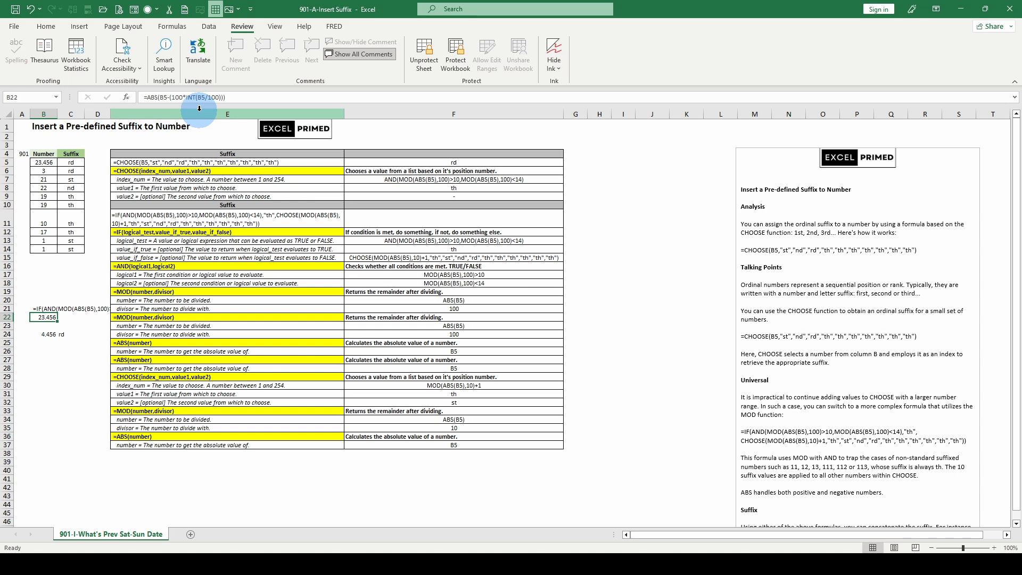
left_click(67, 163)
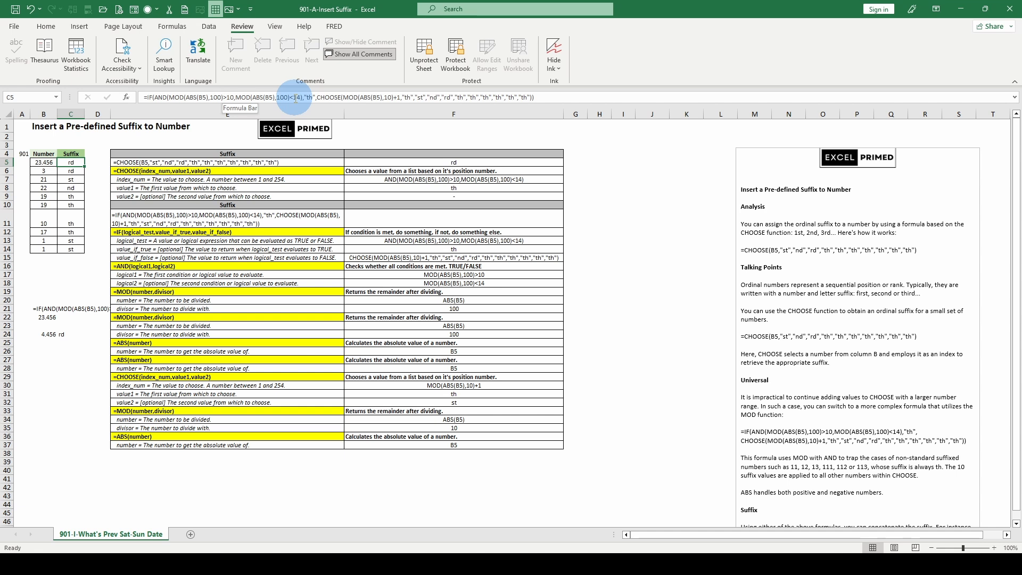
left_click(201, 97)
left_click(158, 96)
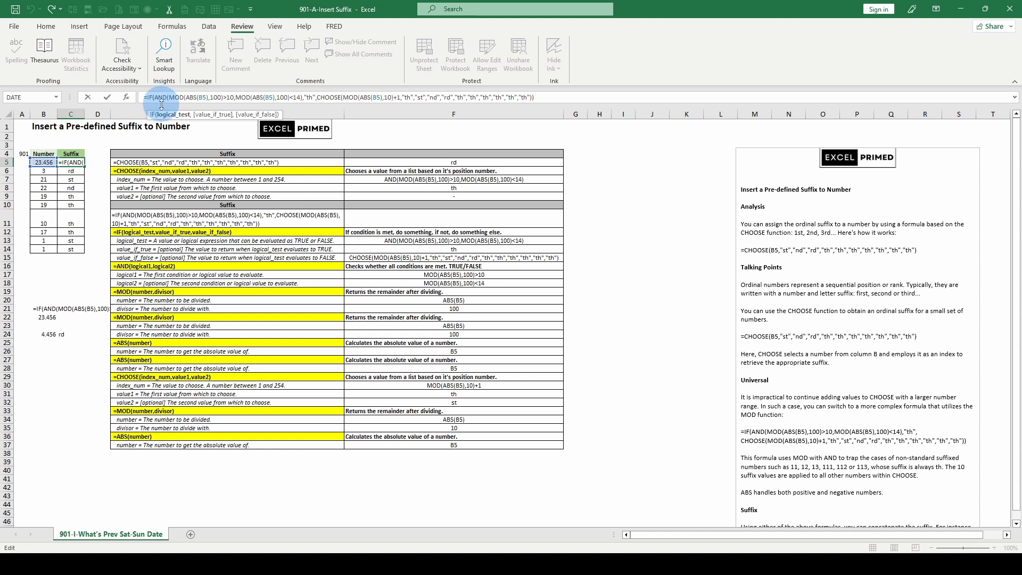
left_click(167, 120)
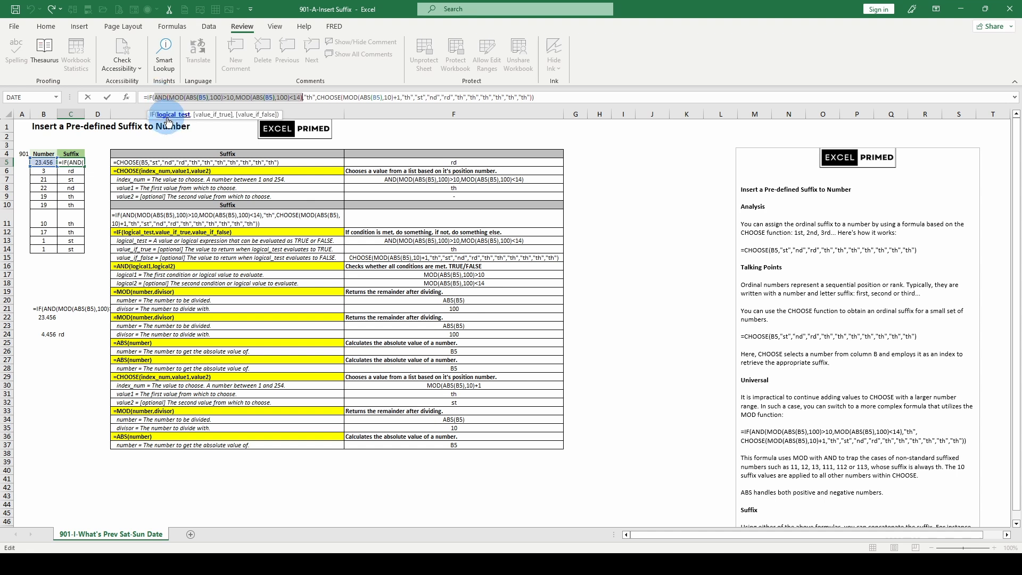
left_click(205, 116)
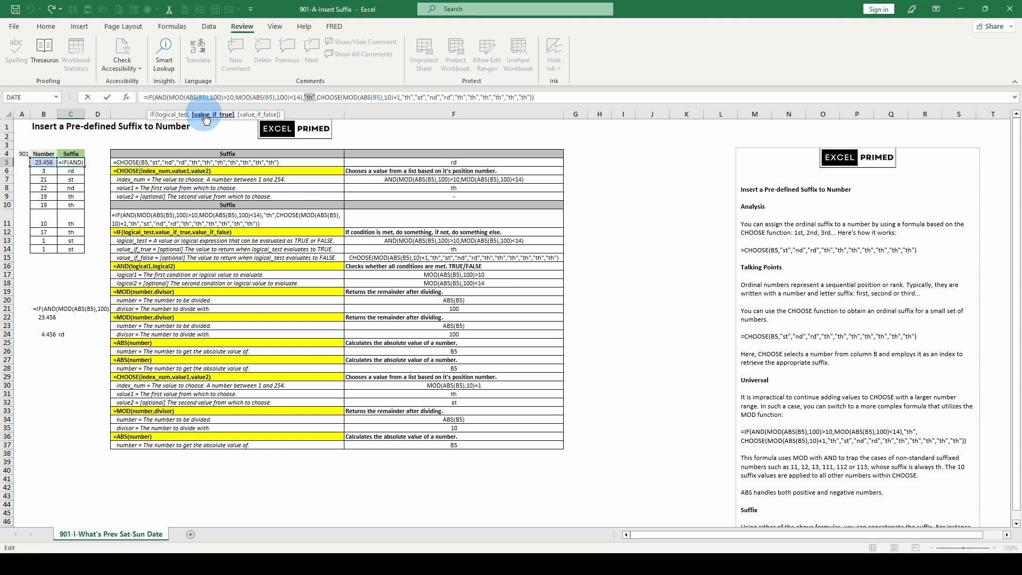
left_click(259, 115)
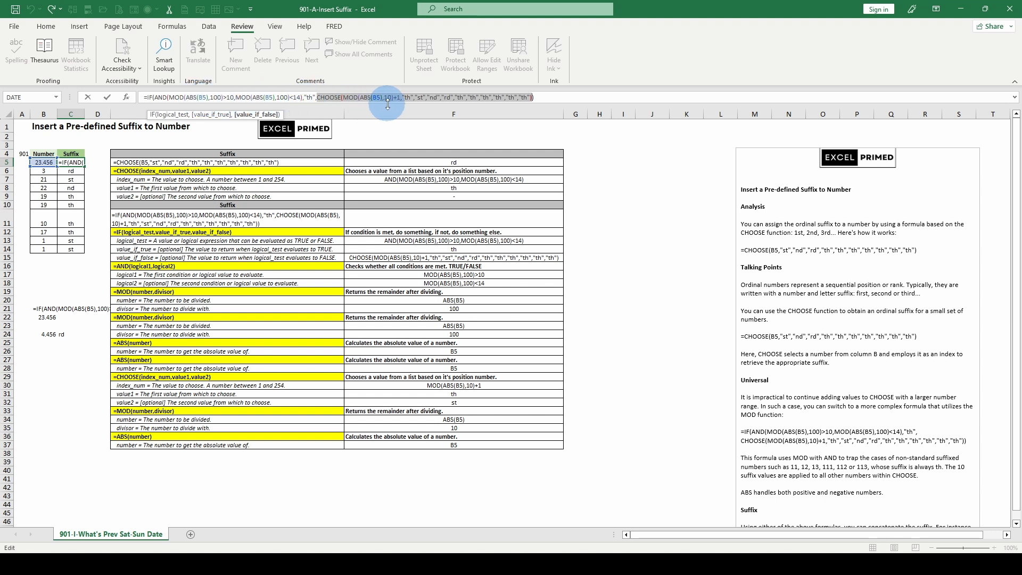
key("Escape")
Compare the helper formulas in B22 and B24 with the index_num argument of CHOOSE in C5's formula.
left_click(45, 317)
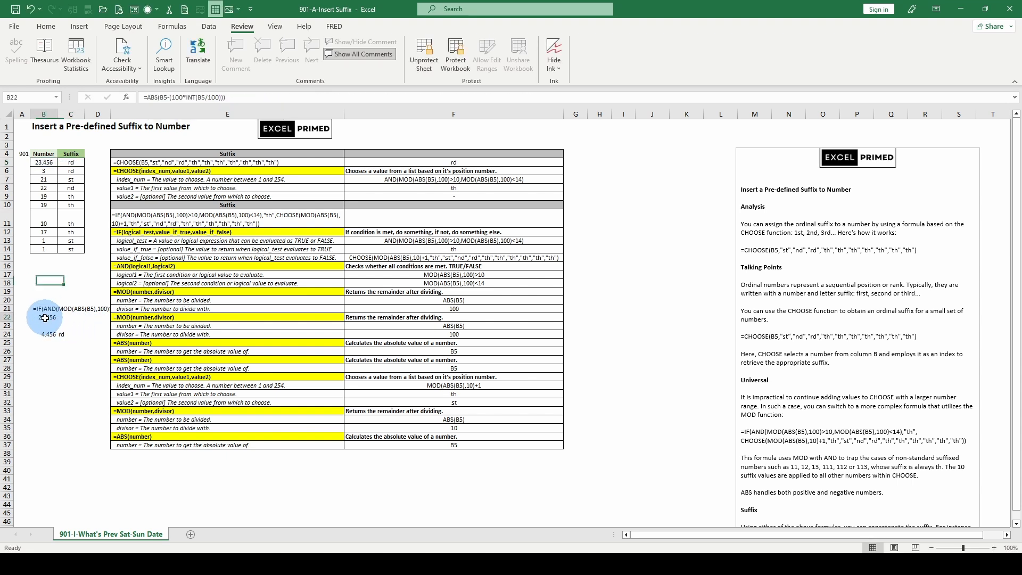
left_click(49, 334)
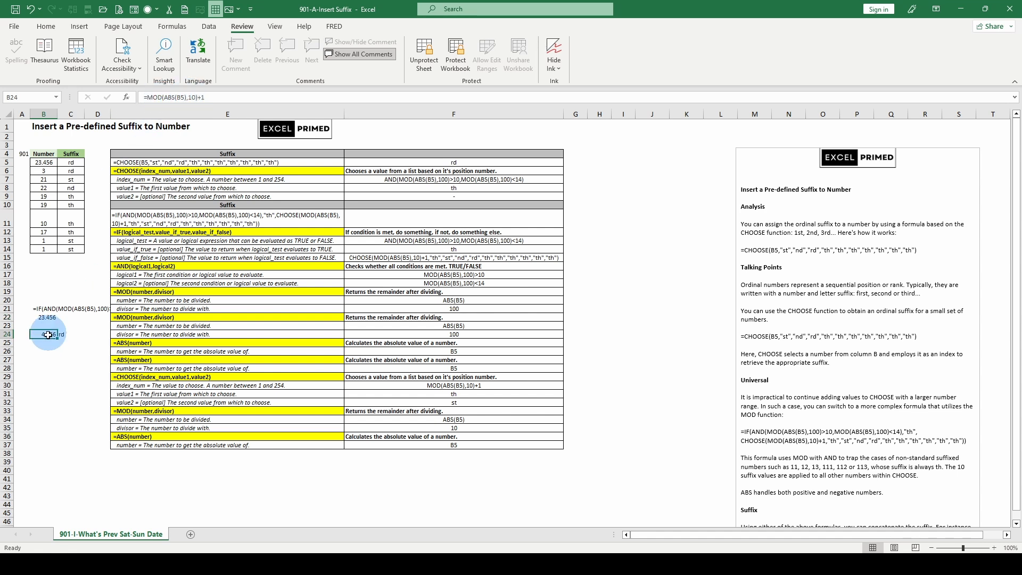
left_click(71, 162)
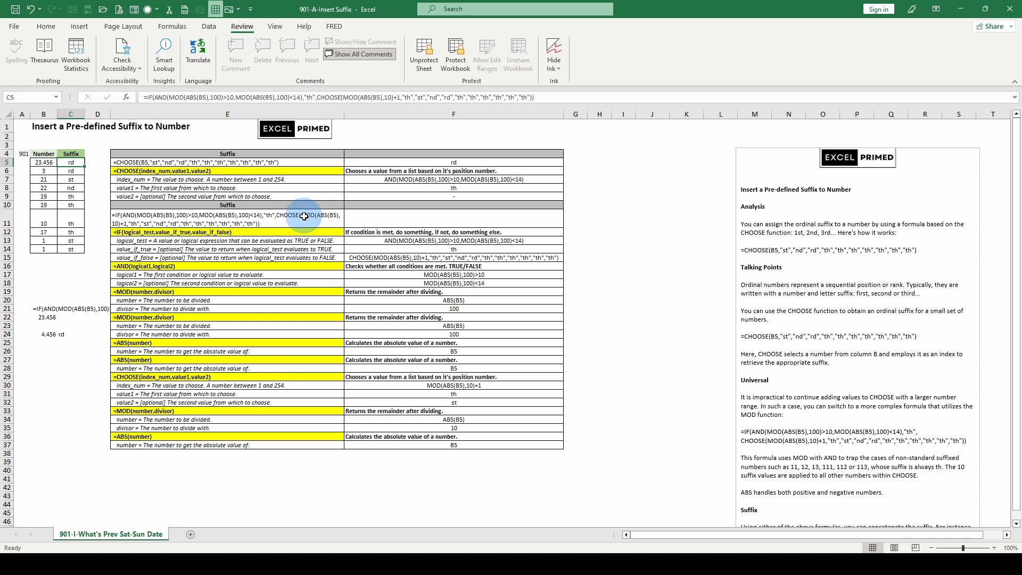
left_click(353, 95)
left_click(363, 115)
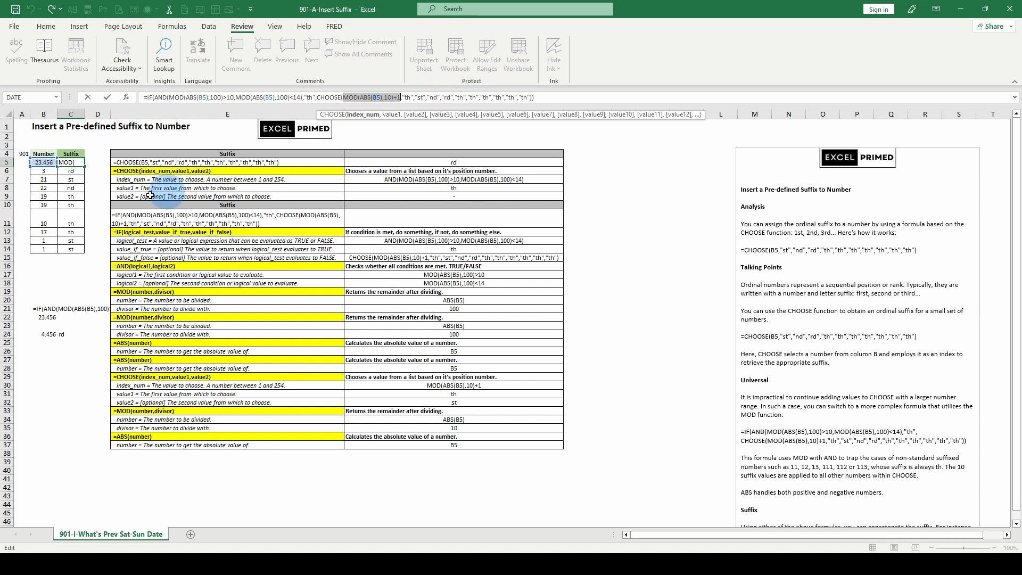
key("Escape")
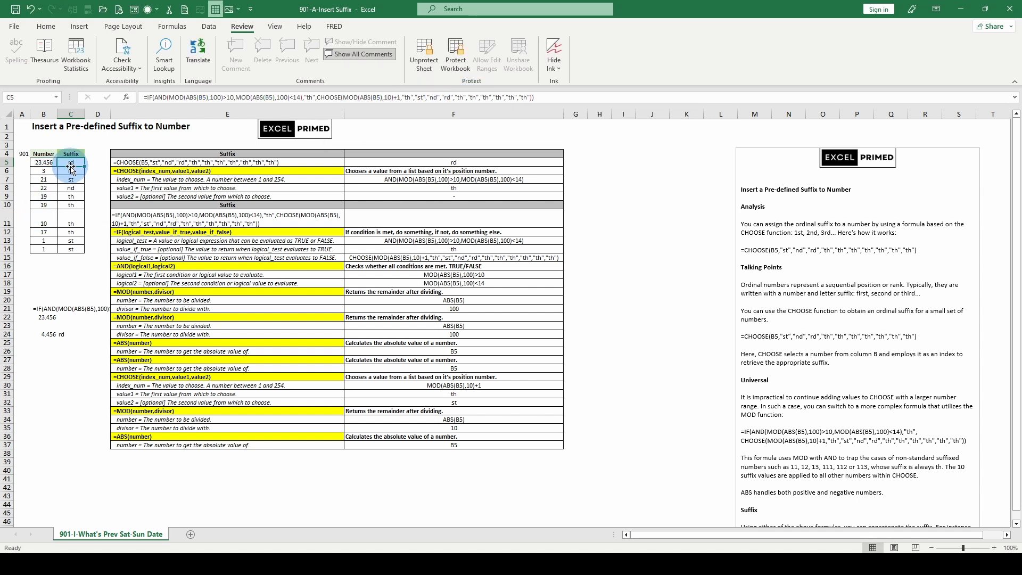
left_click(43, 333)
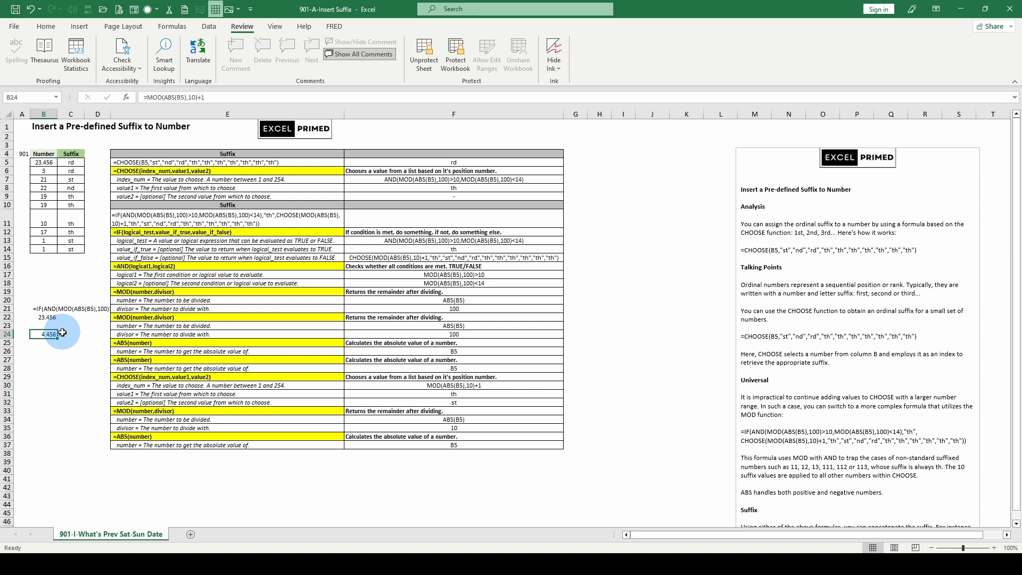
left_click(65, 163)
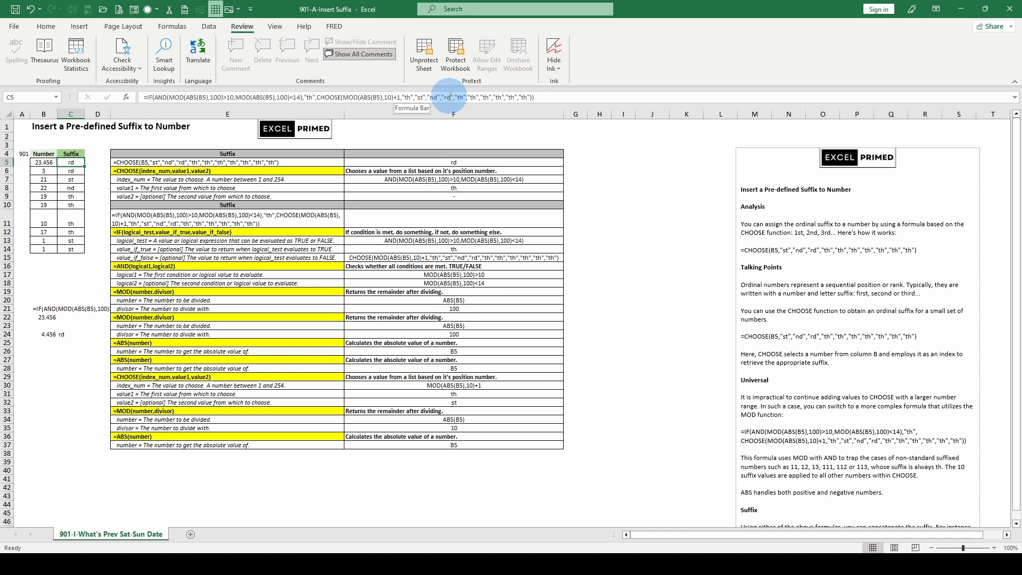
Set the number in B5 to the whole number 23.
left_click(49, 163)
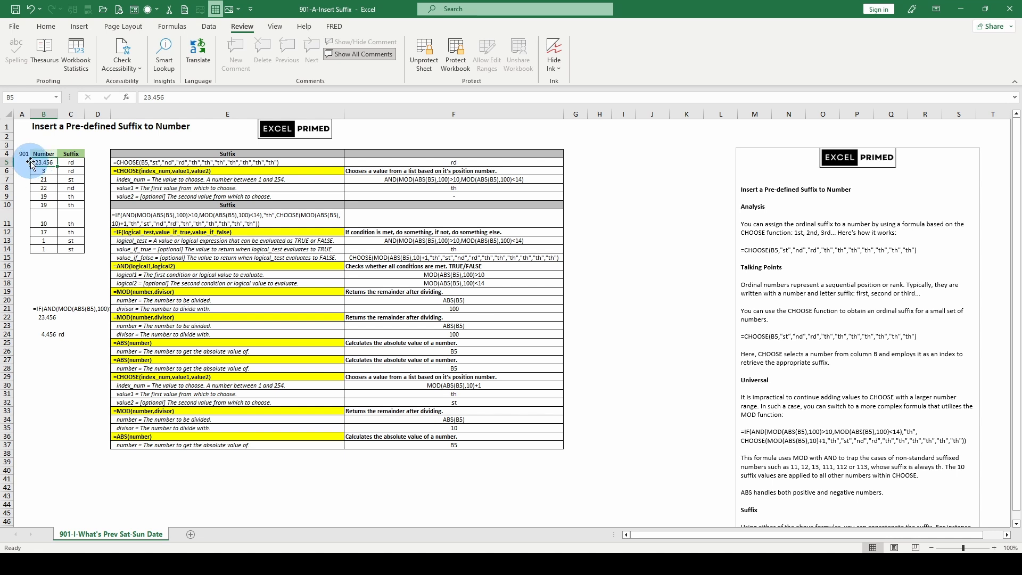
type("23")
key("ctrl+Return")
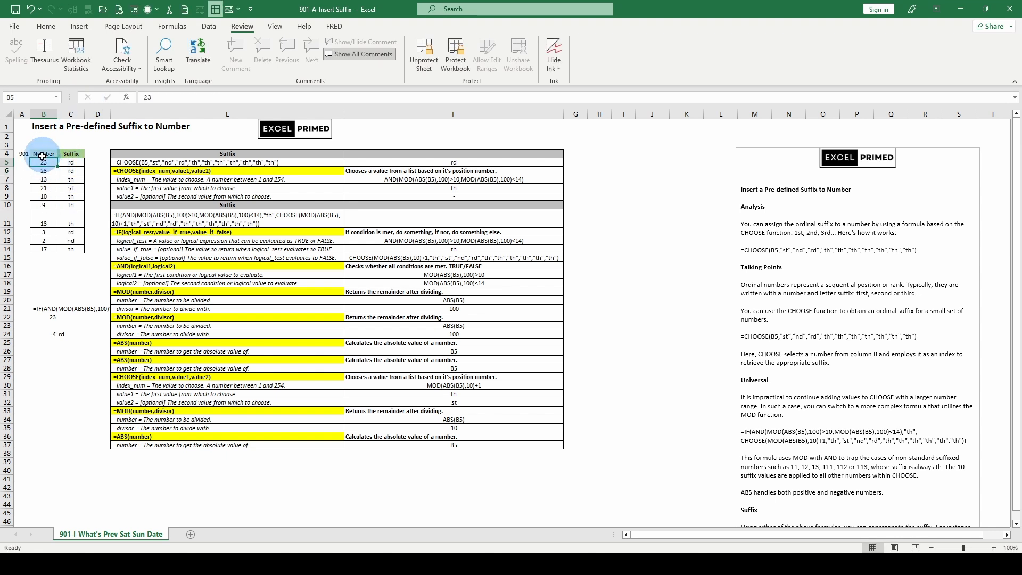
left_click_drag(40, 162, 46, 179)
left_click(54, 159)
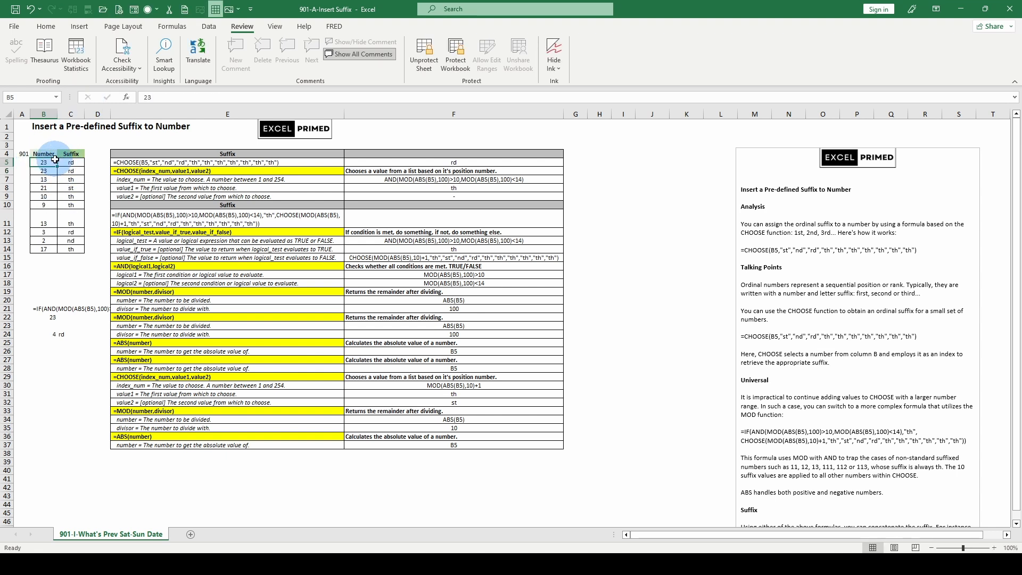
Review the suffix formula in C5 and the helper formulas in B22 and B24 for the whole number.
left_click(71, 163)
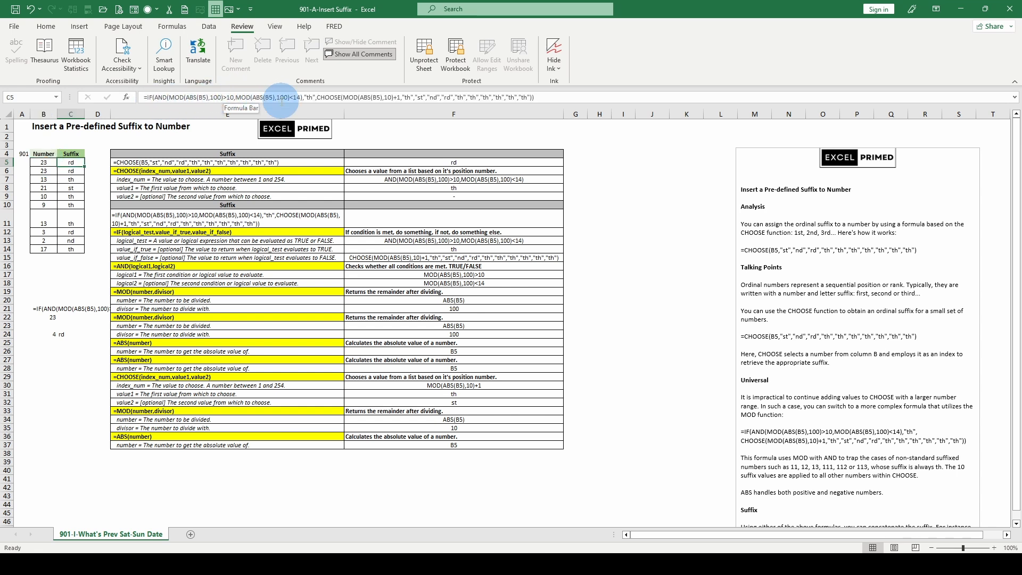
left_click(38, 318)
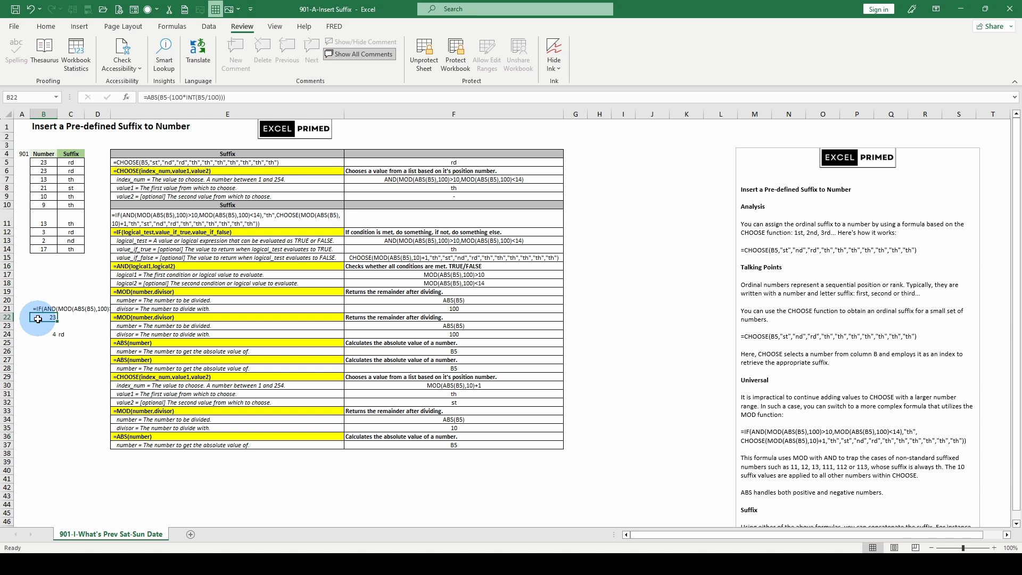
left_click(40, 334)
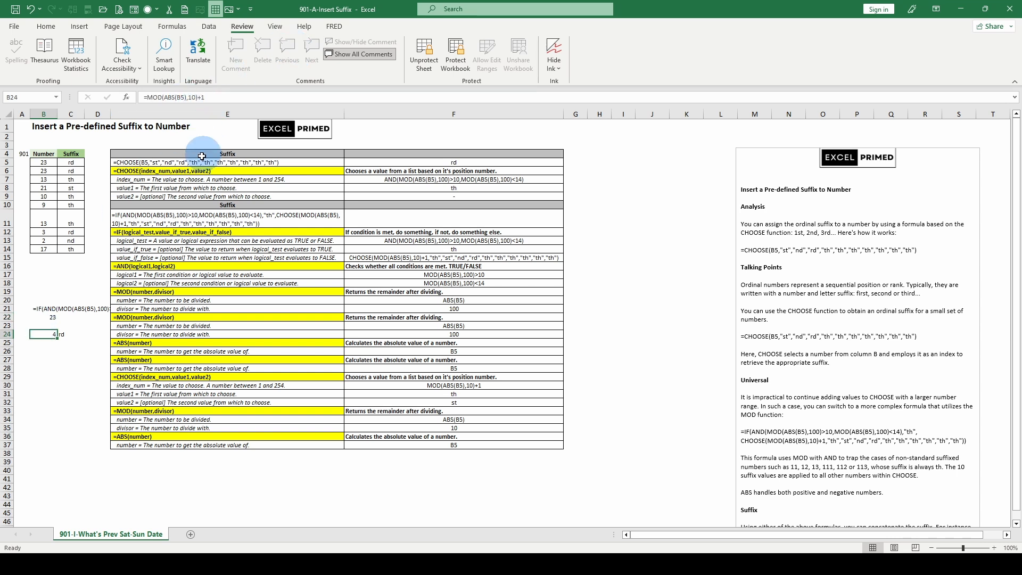
left_click(71, 161)
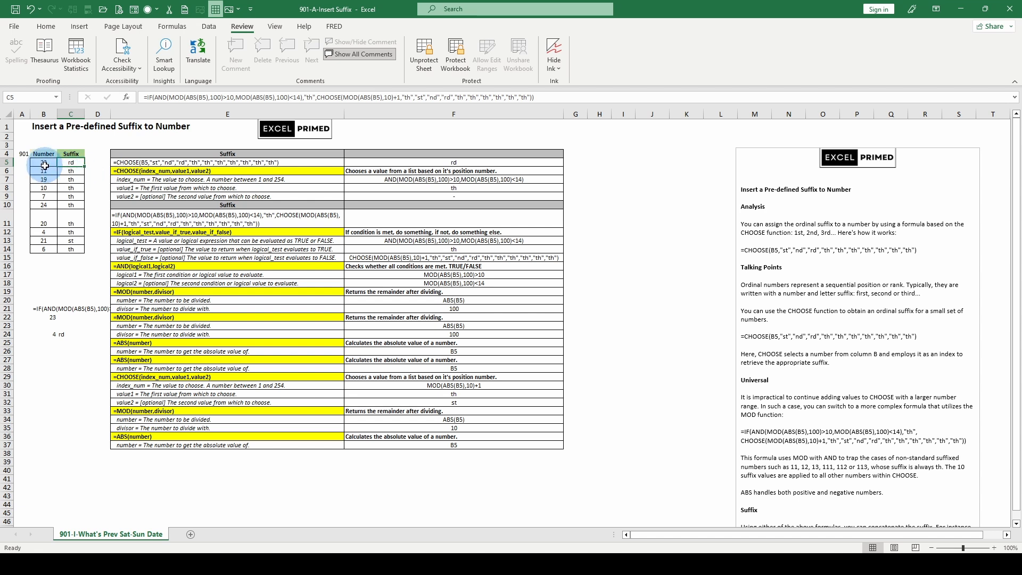
Restore the formula =INT(RANDBETWEEN(1,25)) in B5, matching the one in B6.
left_click(44, 171)
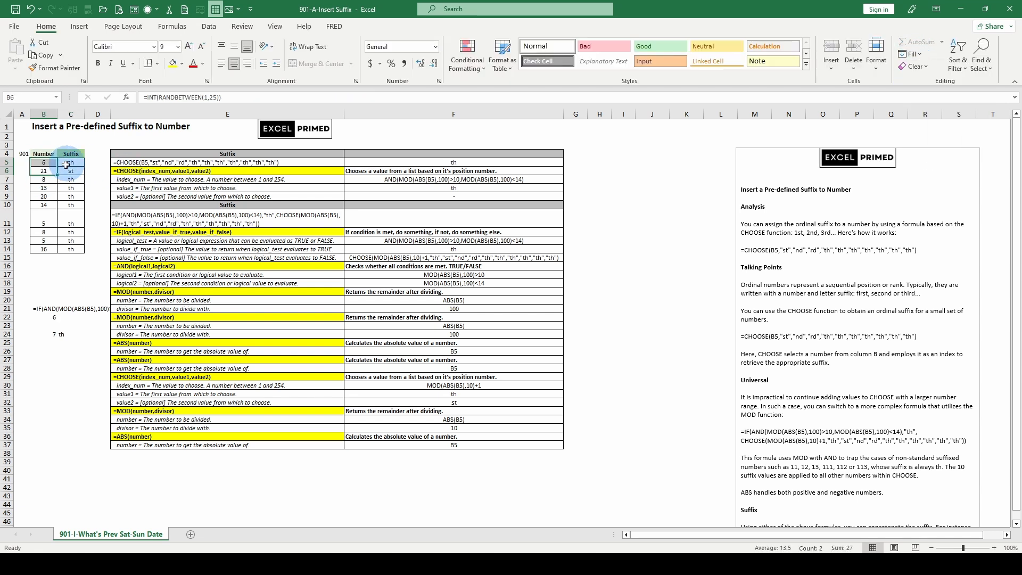
left_click(48, 164)
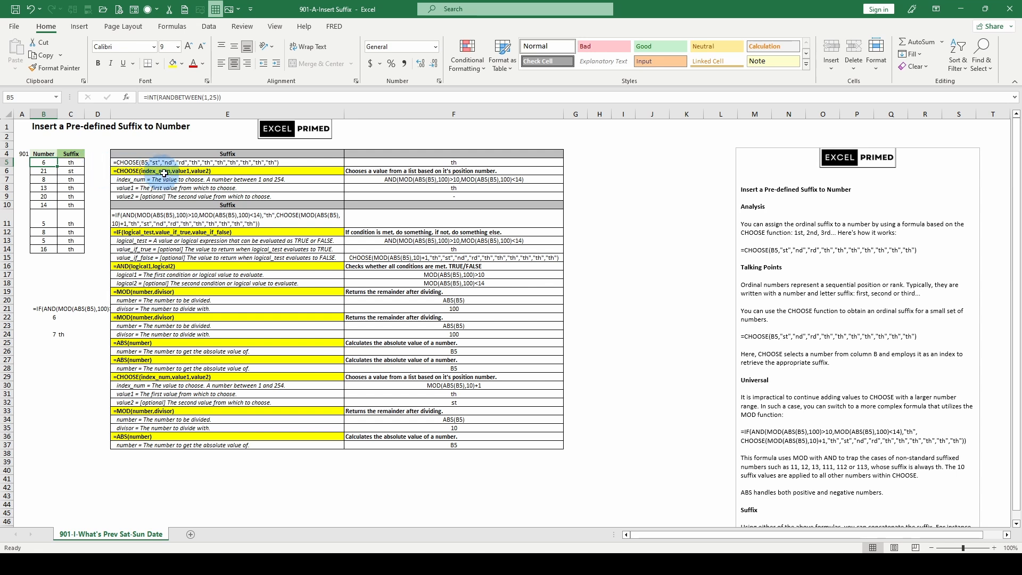
Go through the IF arguments of C5's suffix formula once more, from logical test to the CHOOSE fallback.
left_click(71, 162)
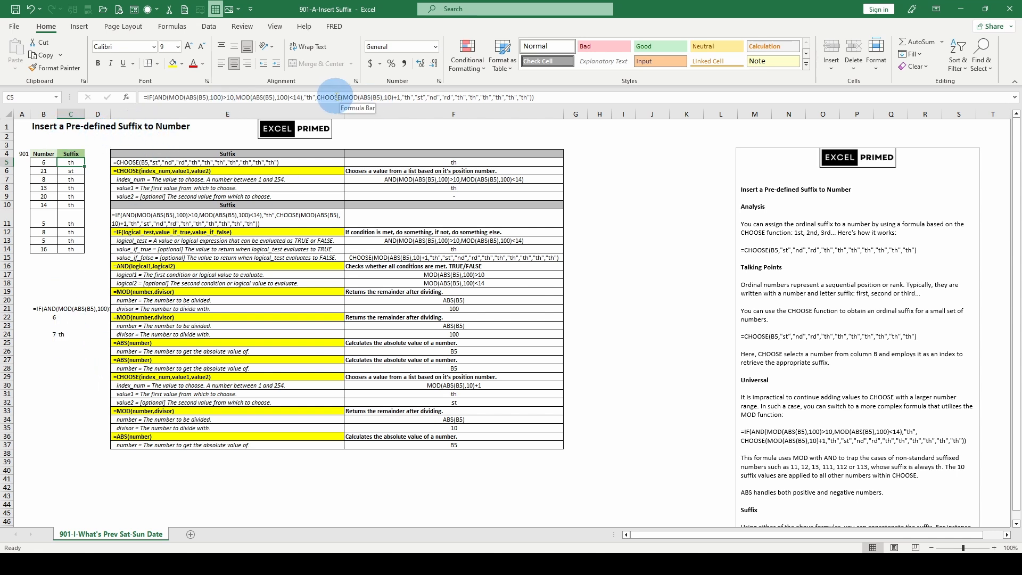
left_click(163, 97)
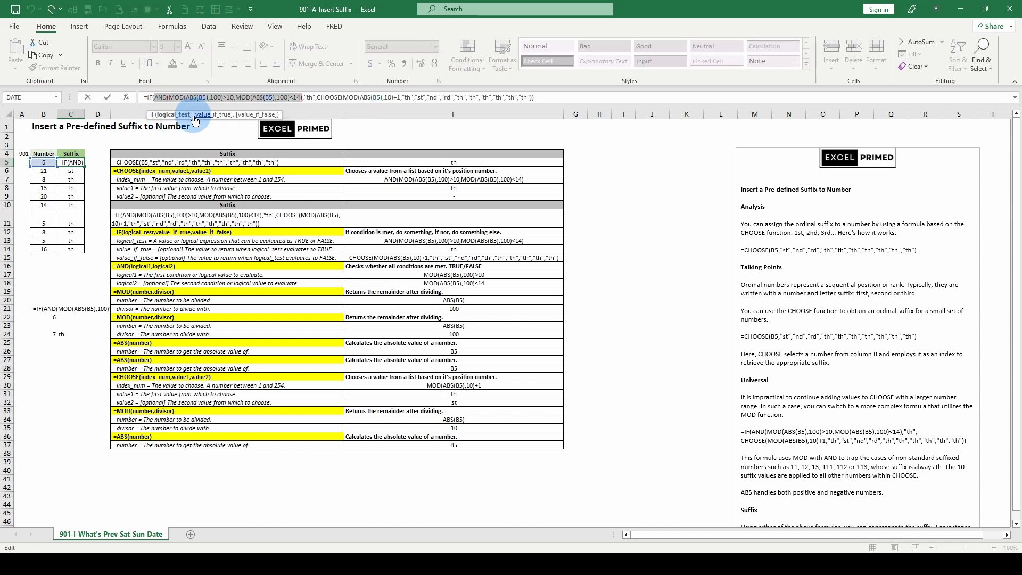
left_click(212, 115)
left_click(251, 118)
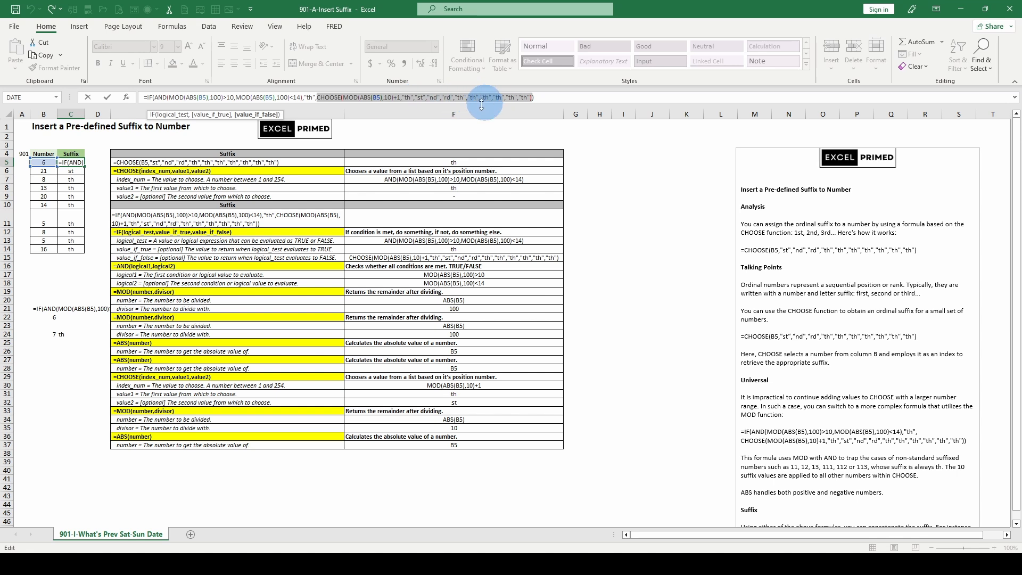
key("Escape")
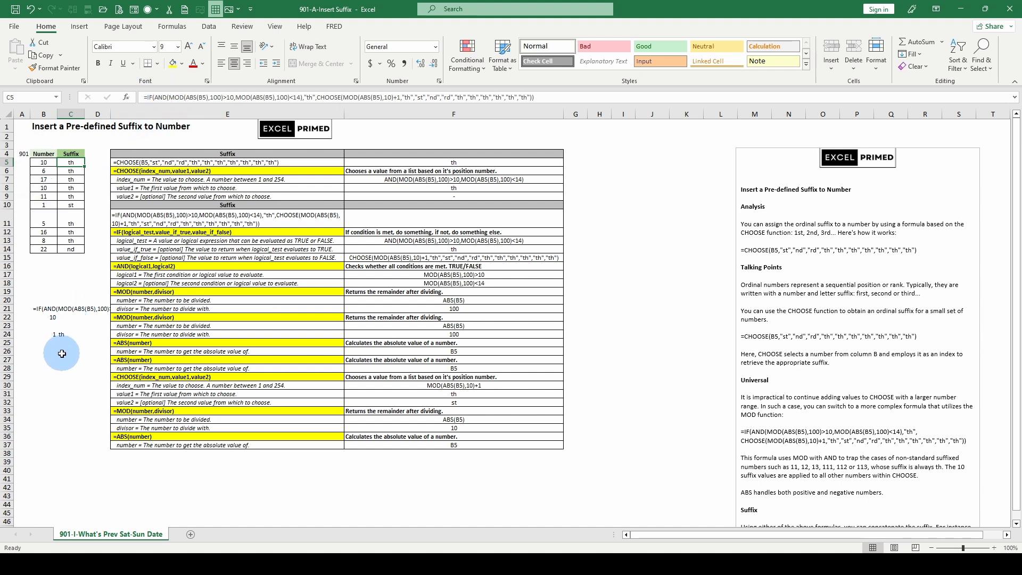
Look over the formula breakdown table and the explanatory notes through to the end of the Suffix section.
scroll(62, 354, "down", 1)
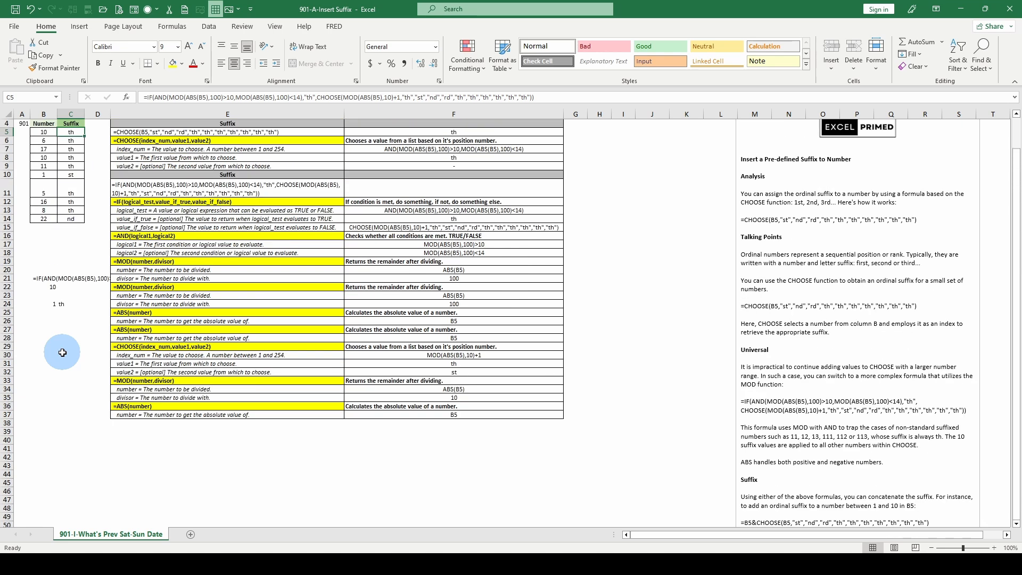
scroll(62, 352, "up", 1)
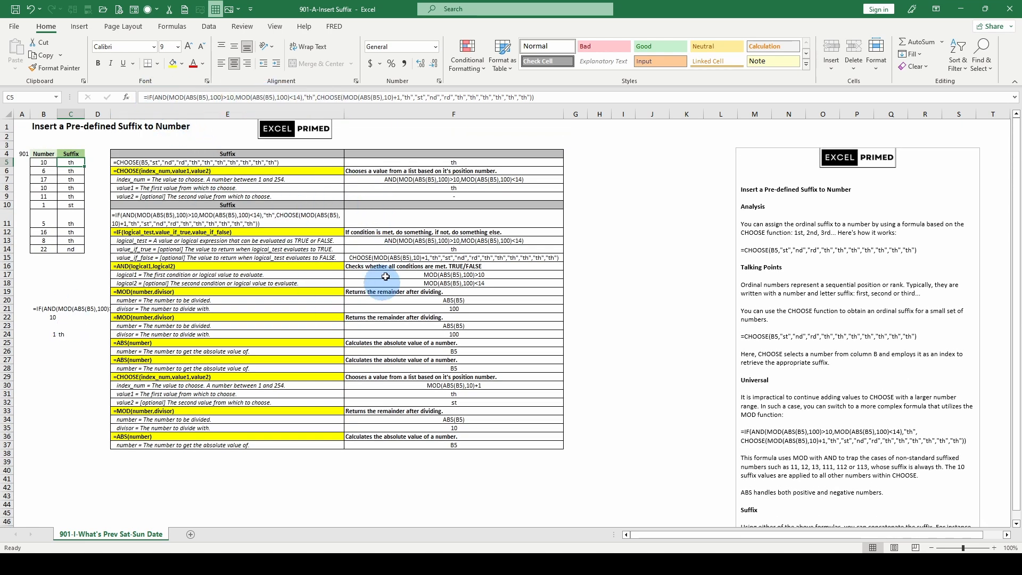
scroll(805, 325, "down", 3)
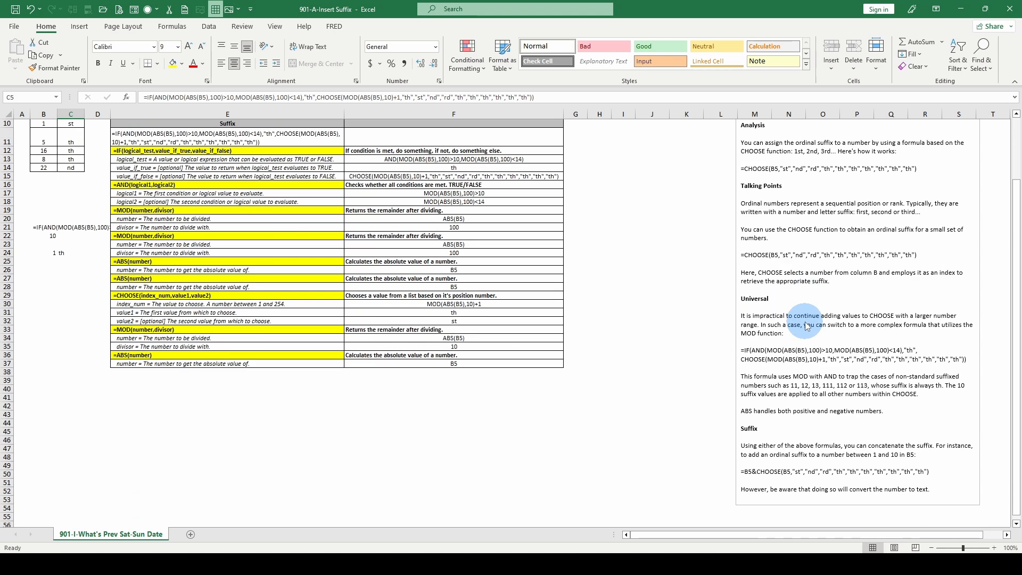
scroll(805, 325, "down", 1)
scroll(804, 326, "up", 4)
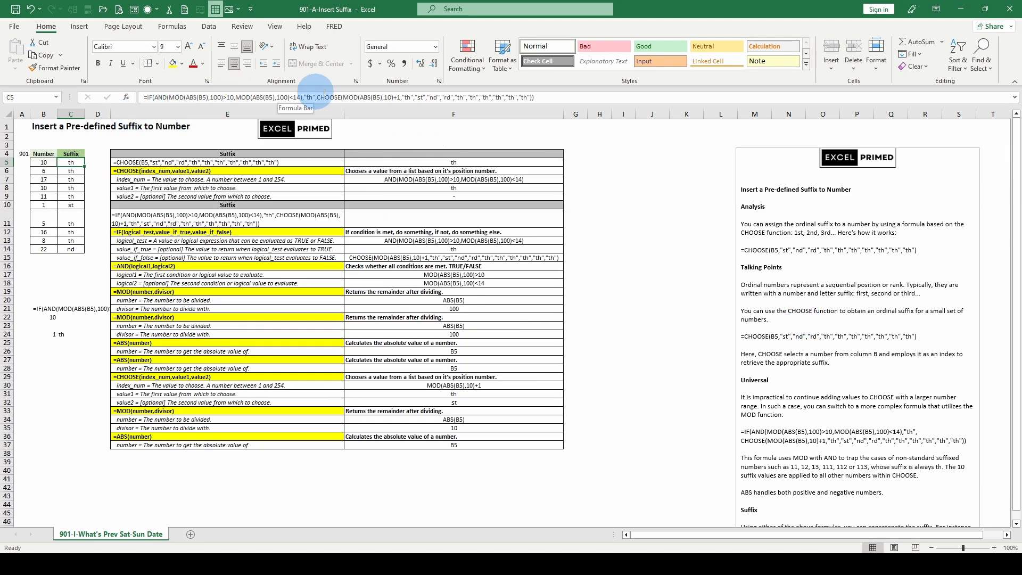